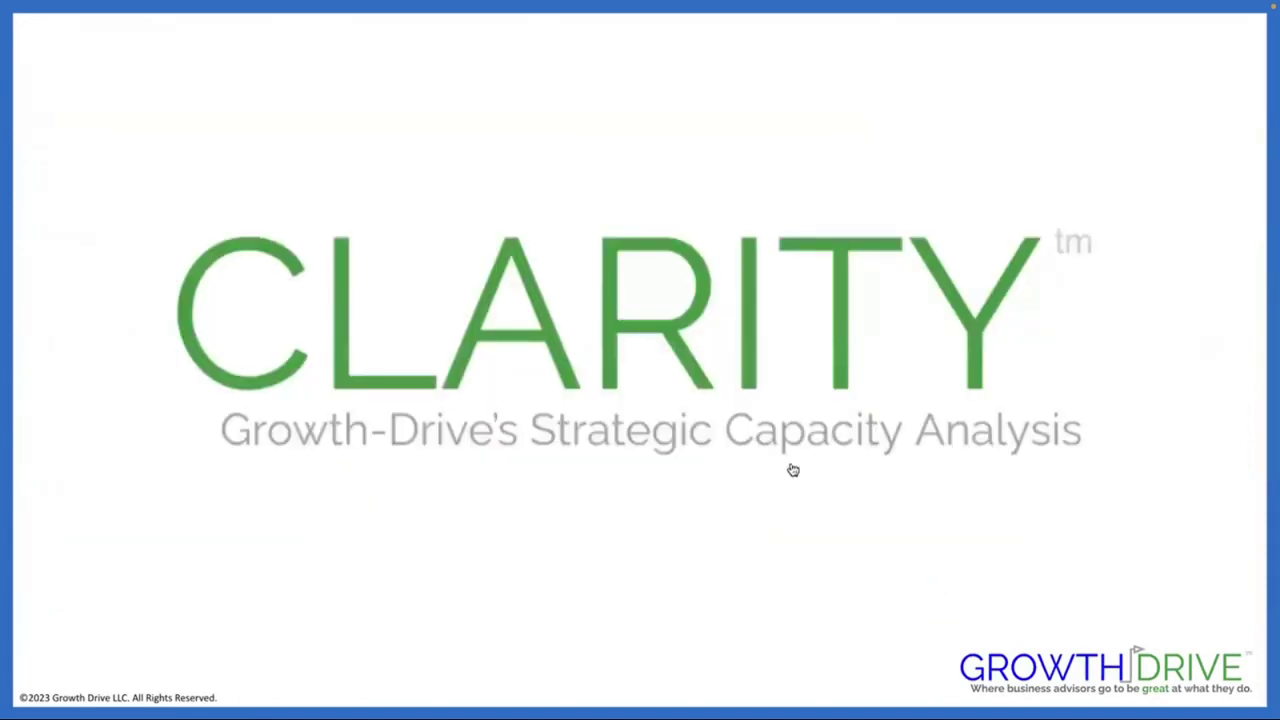
Open Ridge Speciality Tooling Inc.'s Strategic Capacity Analysis from Total Reports, showing Effective Senior Leadership.
left_click(725, 363)
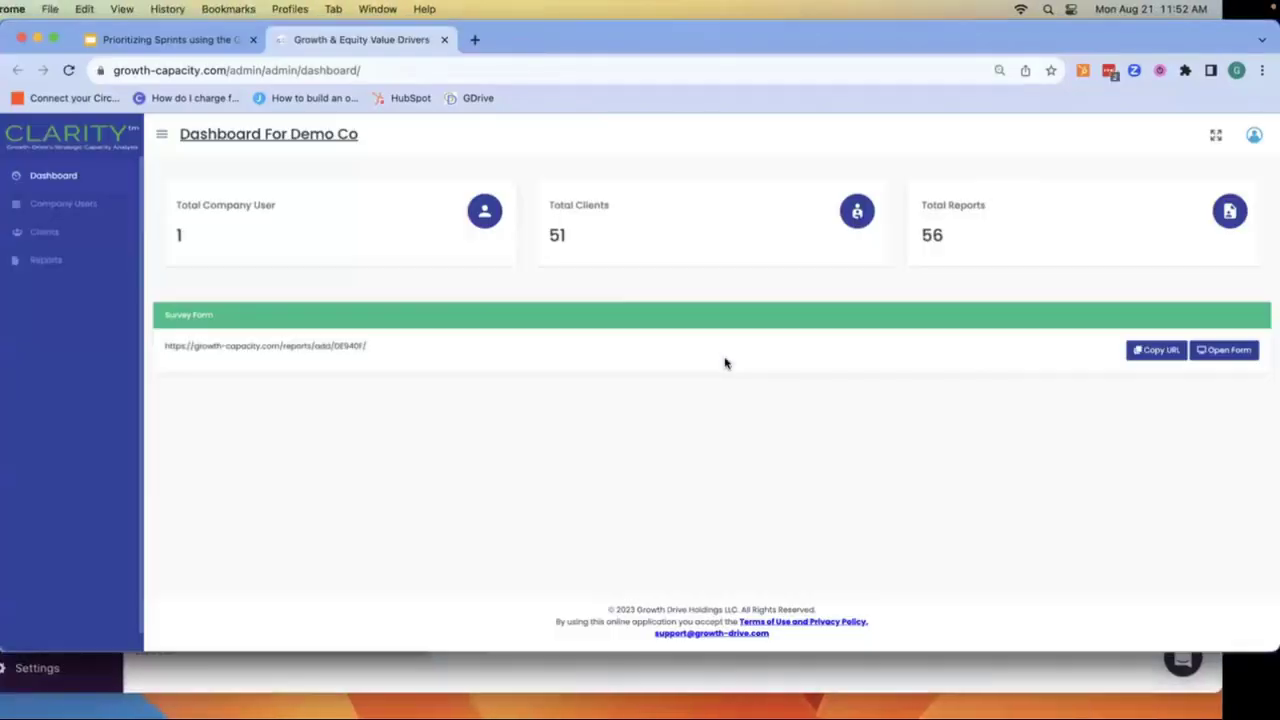
left_click(53, 39)
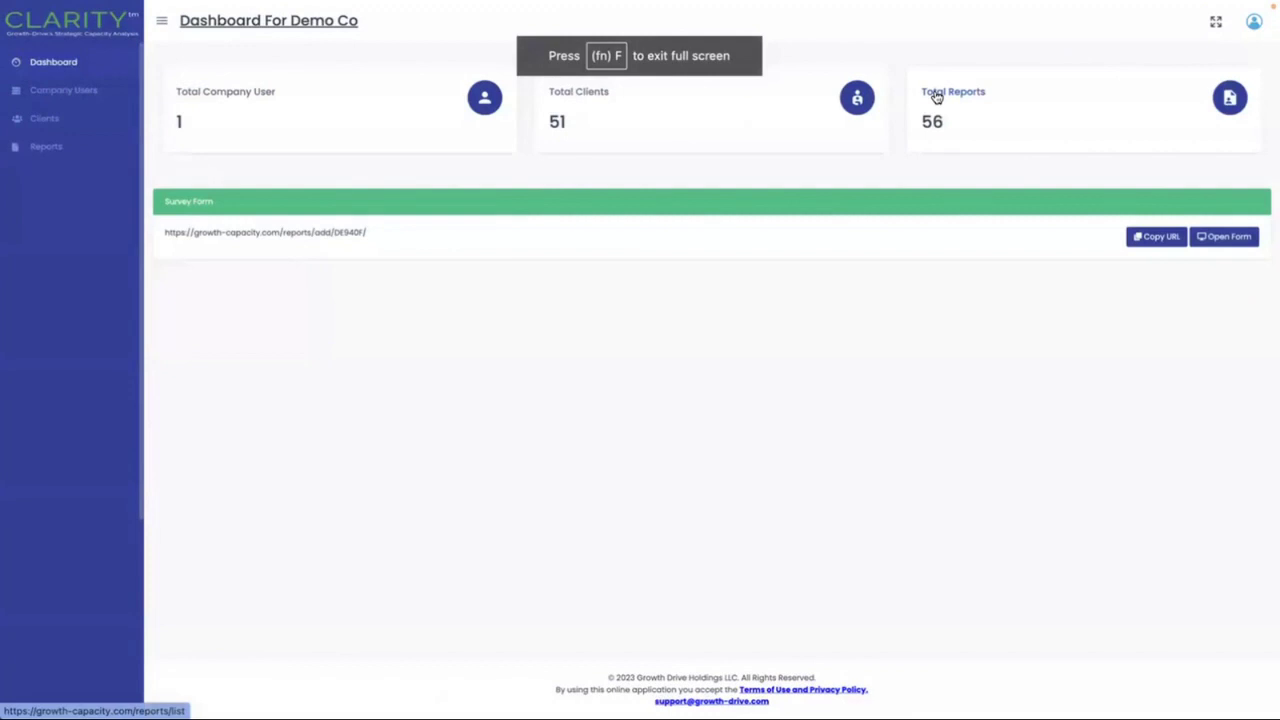
left_click(936, 95)
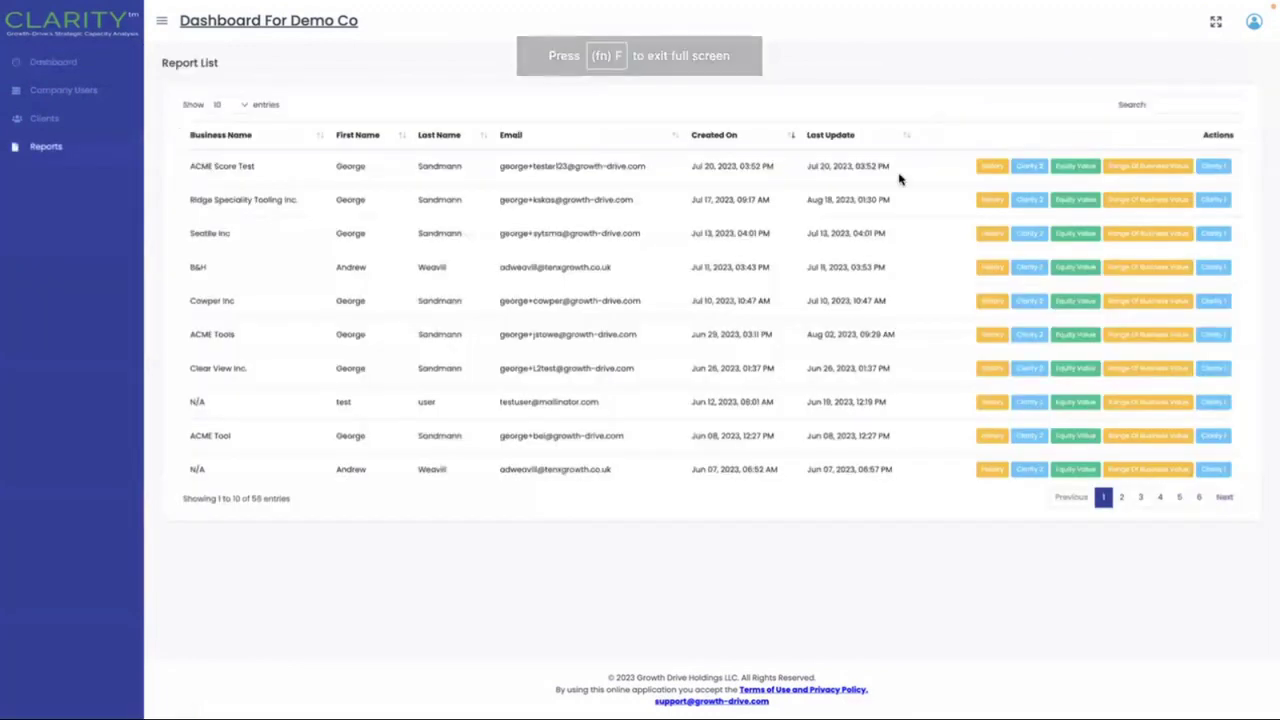
left_click(1030, 200)
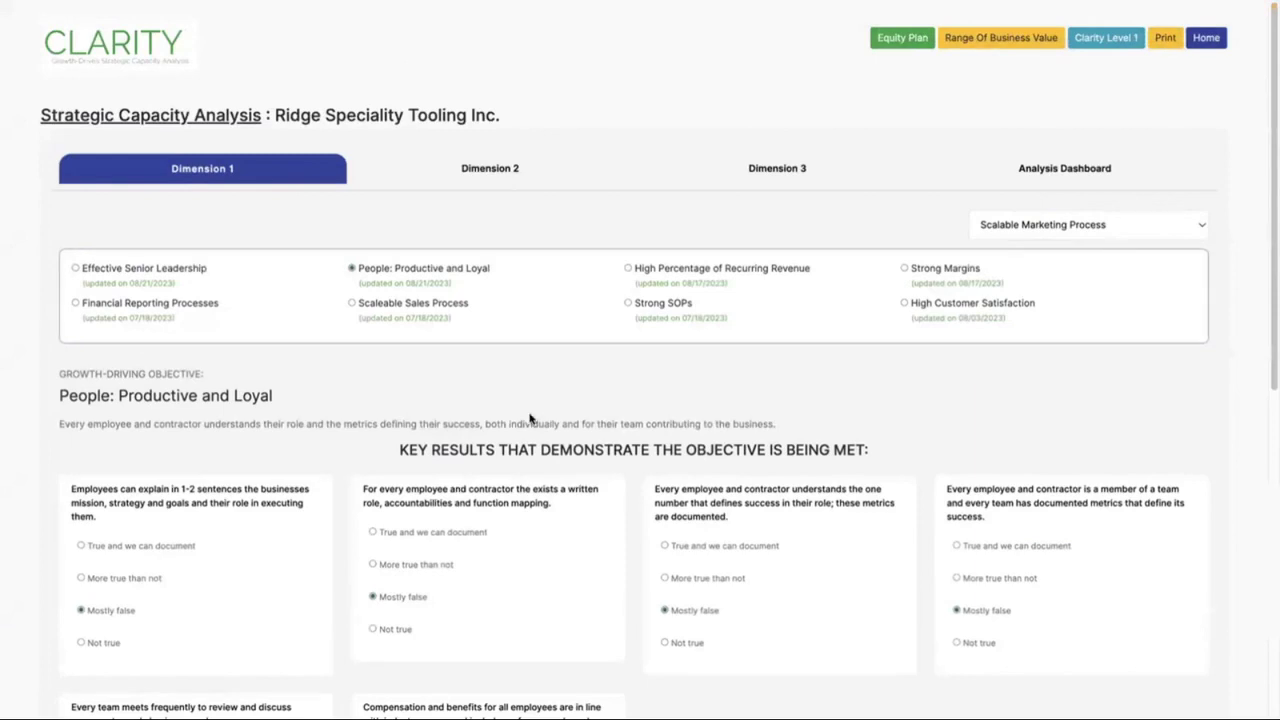
left_click(128, 270)
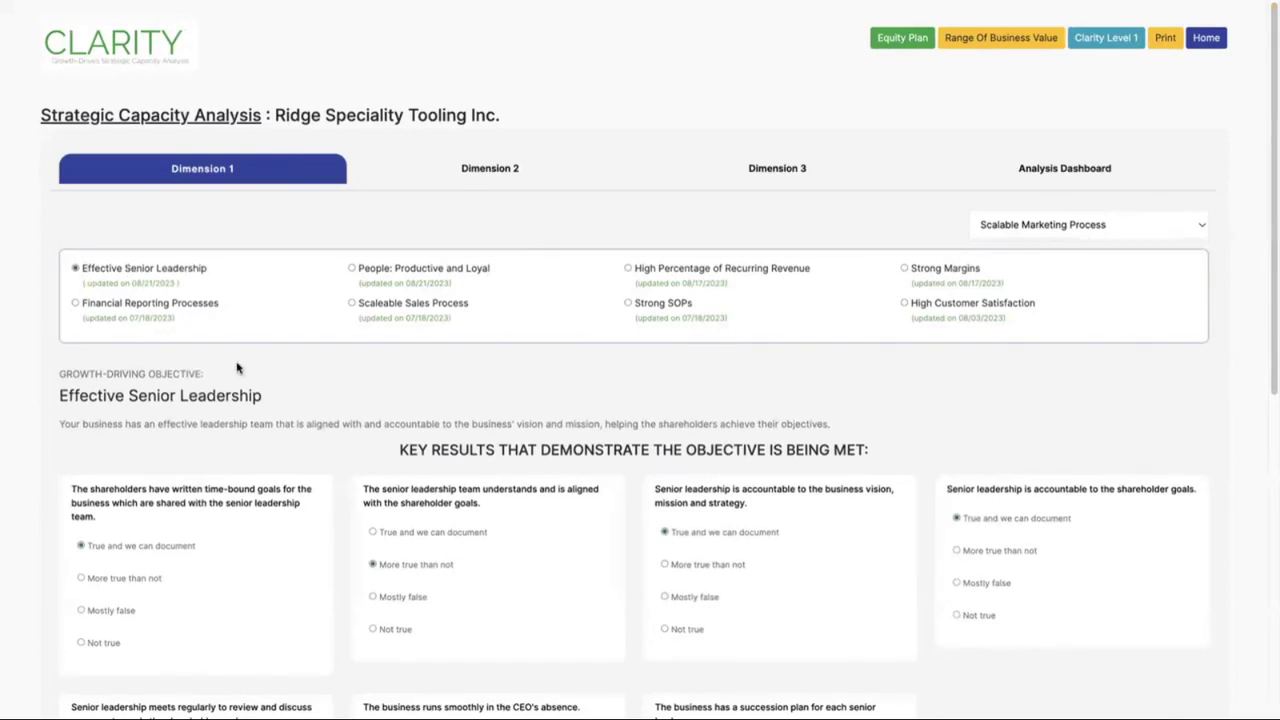
Review the Effective Senior Leadership key results down to its score of 87 and $469,609 ROI.
scroll(230, 360, "down", 1)
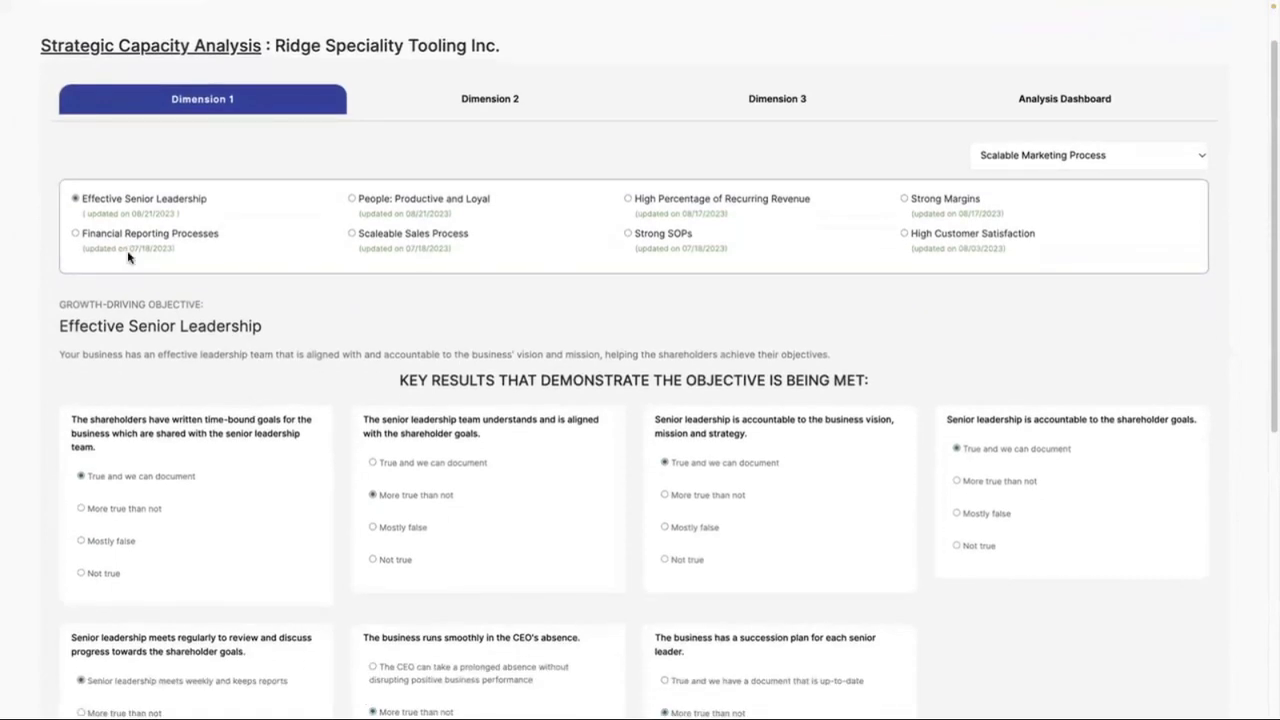
scroll(309, 403, "down", 1)
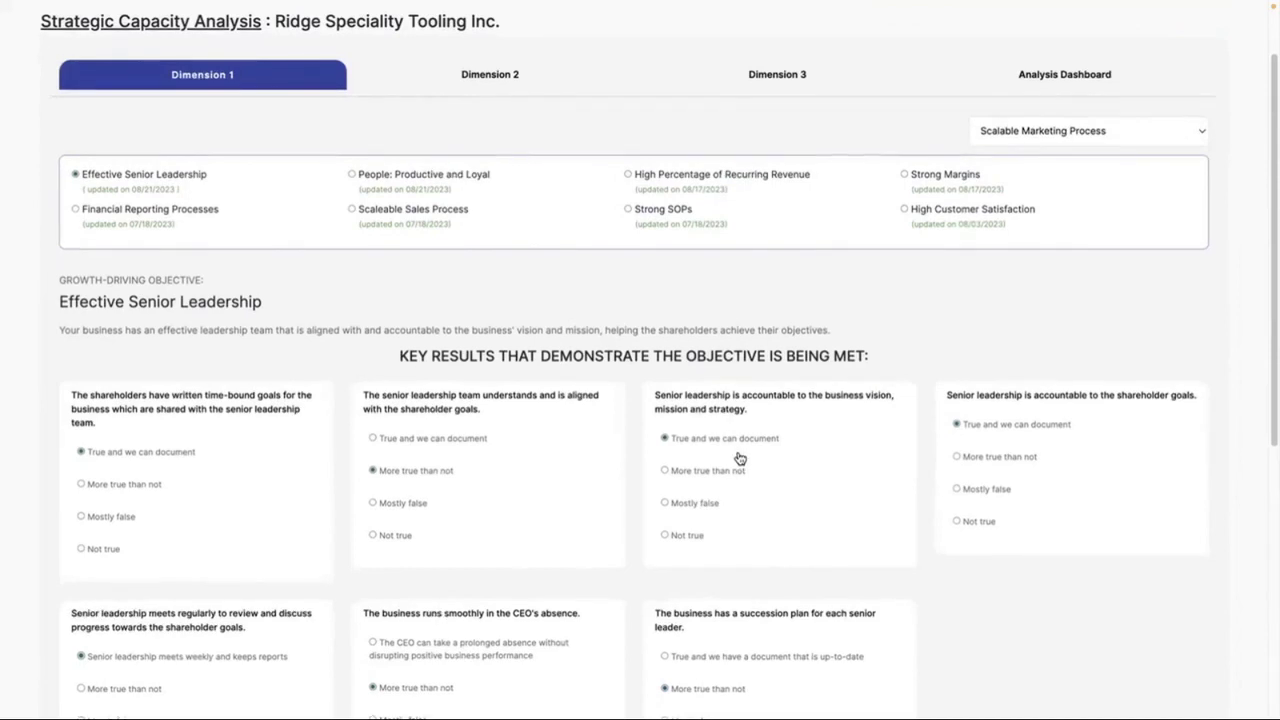
scroll(739, 458, "down", 1)
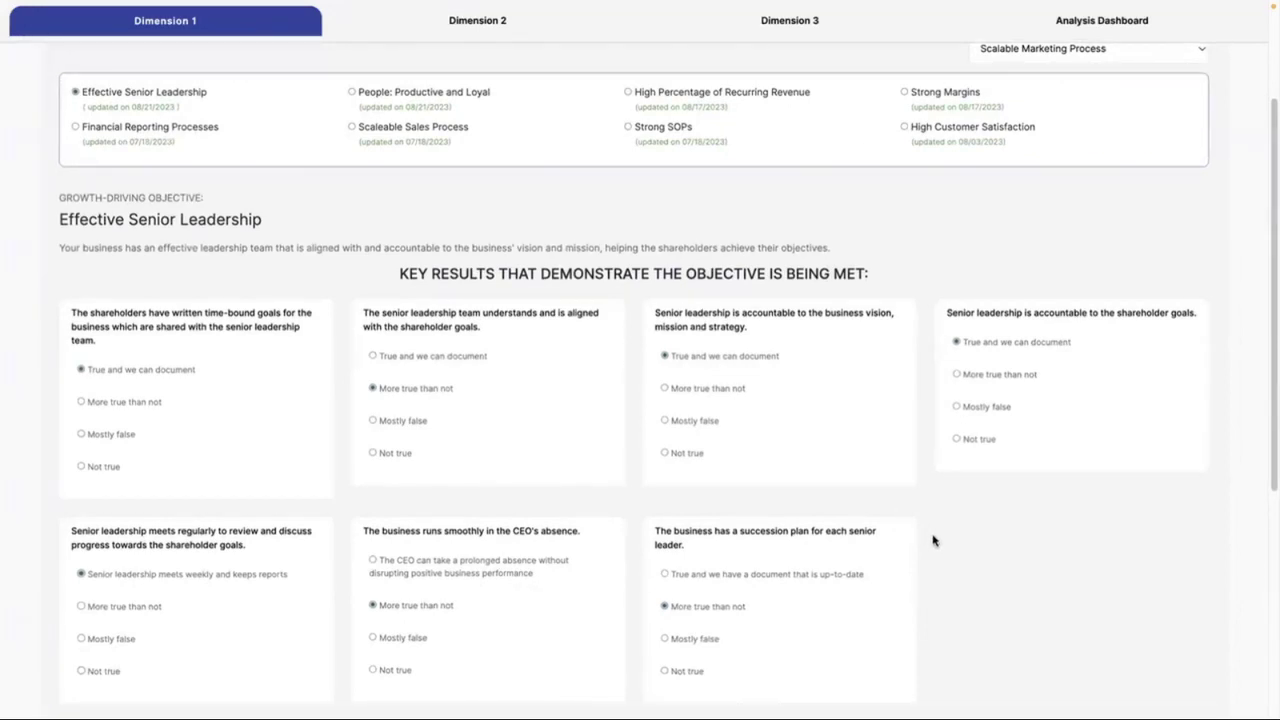
scroll(931, 537, "down", 1)
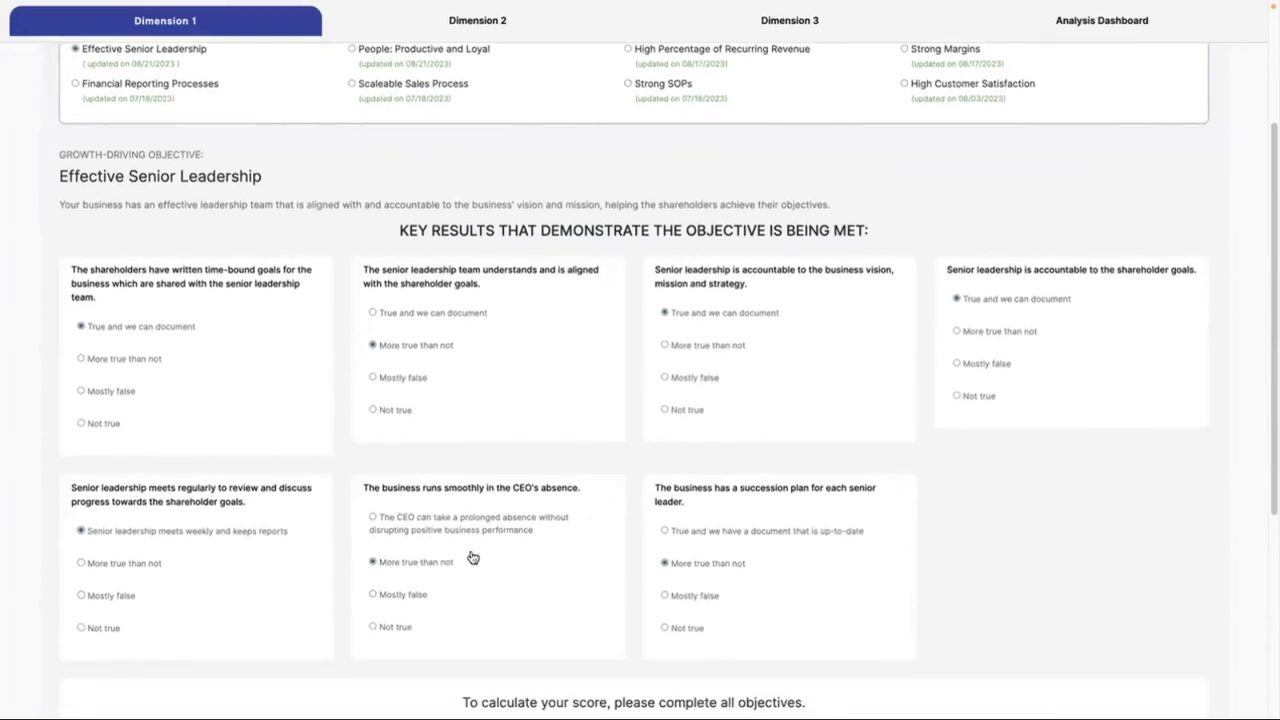
scroll(473, 557, "down", 3)
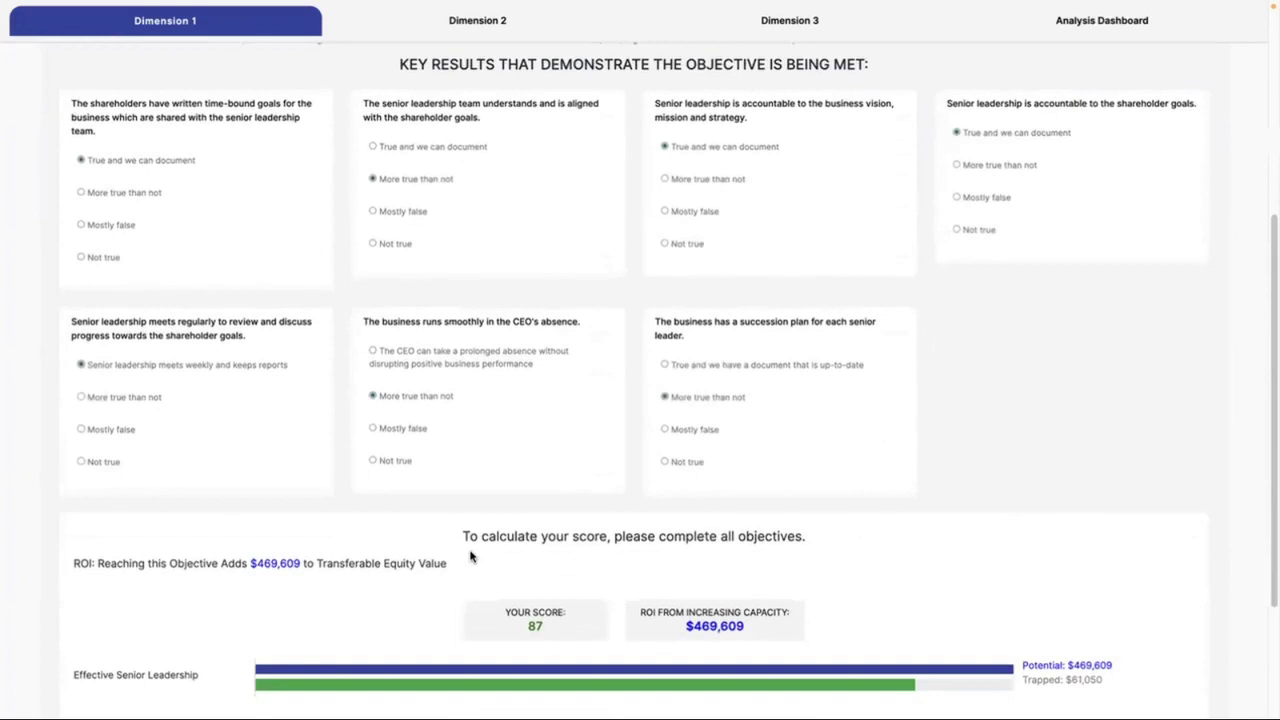
scroll(473, 557, "up", 1)
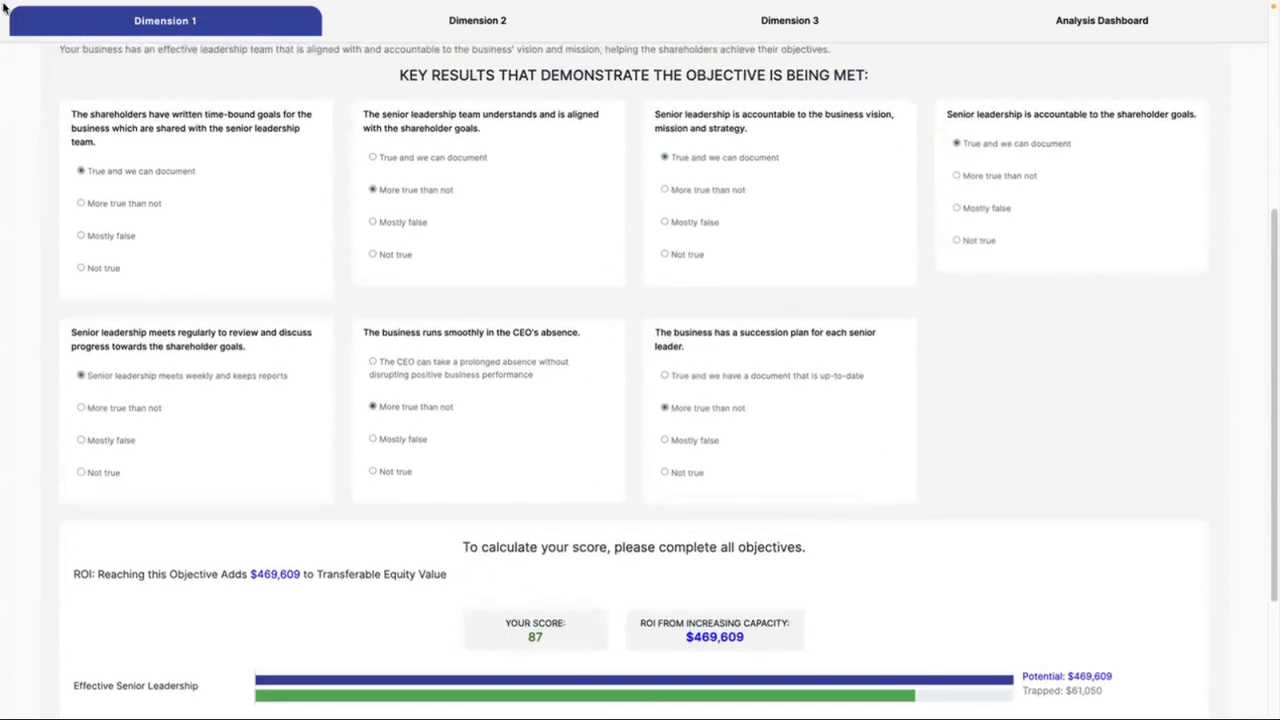
Lower six Effective Senior Leadership answers to Mostly false or More true than not.
left_click(108, 235)
left_click(688, 223)
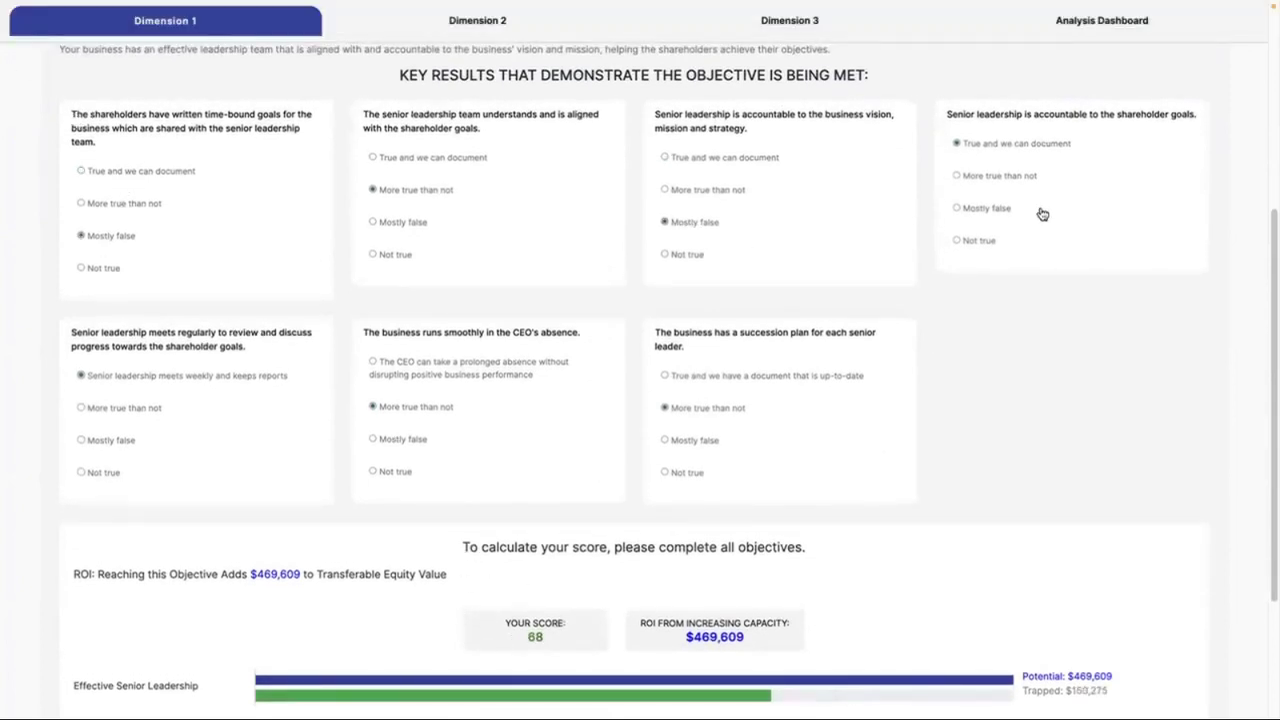
left_click(990, 190)
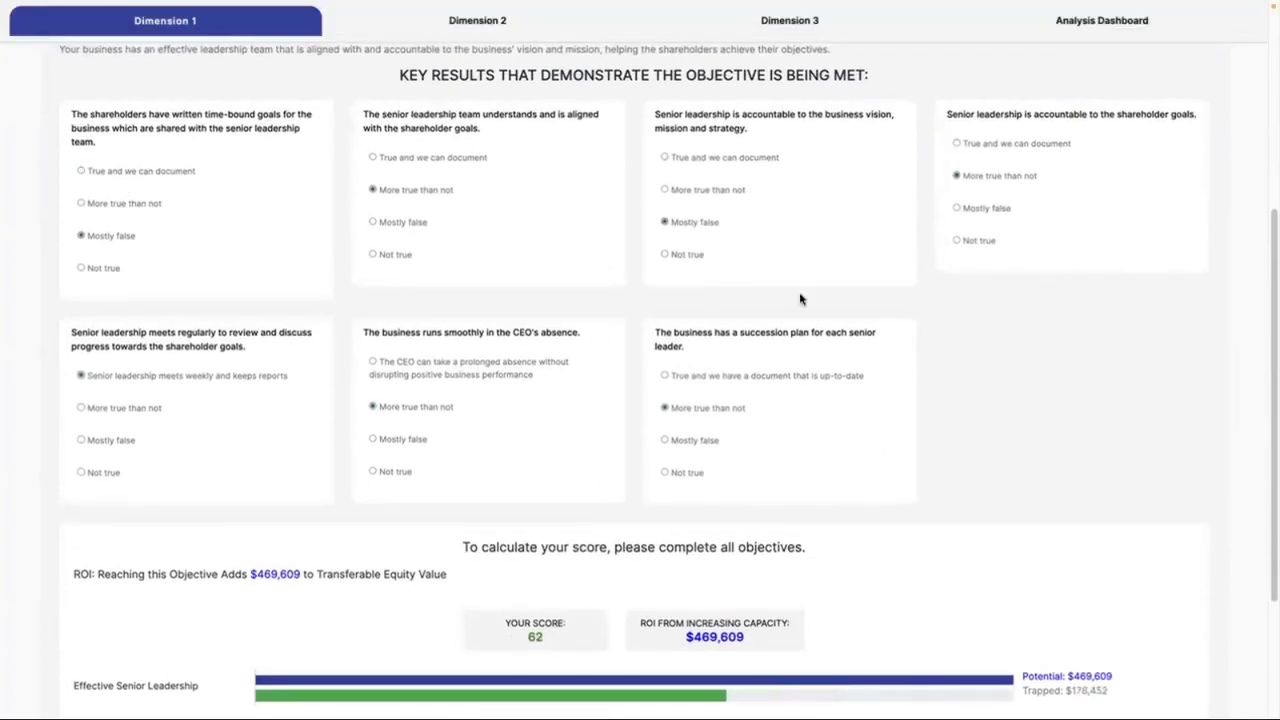
left_click(116, 407)
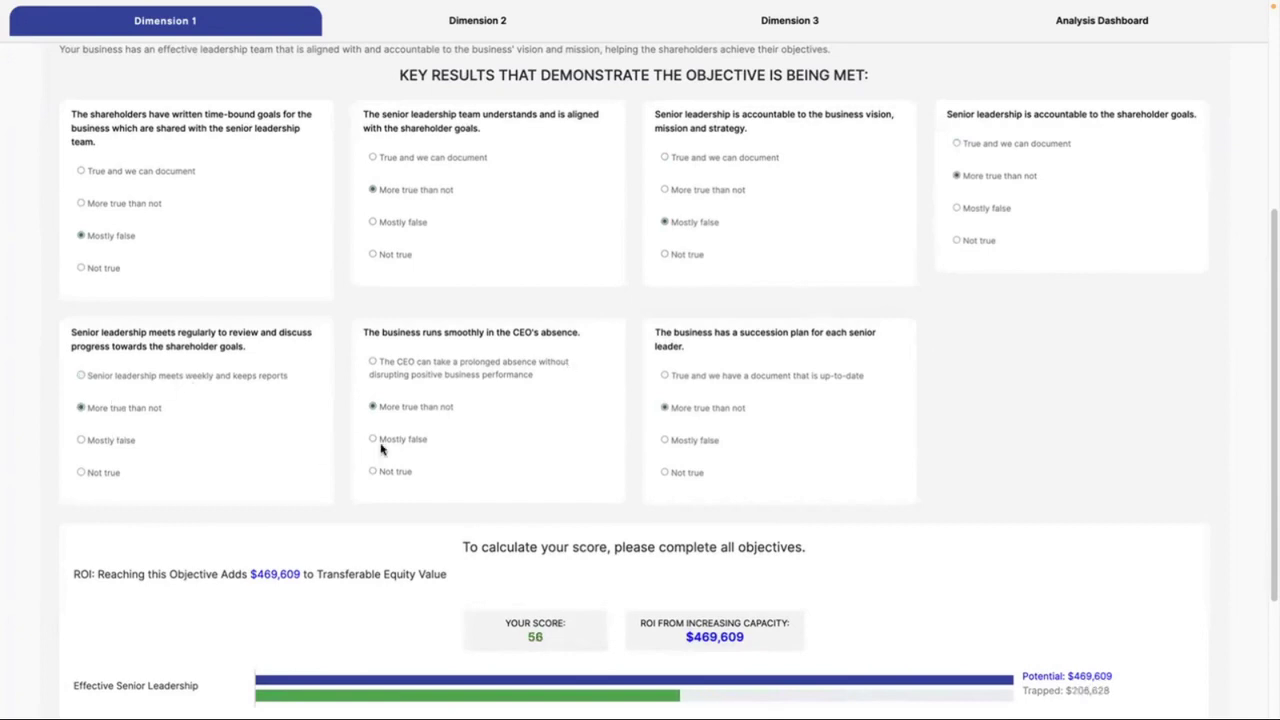
left_click(375, 440)
left_click(692, 441)
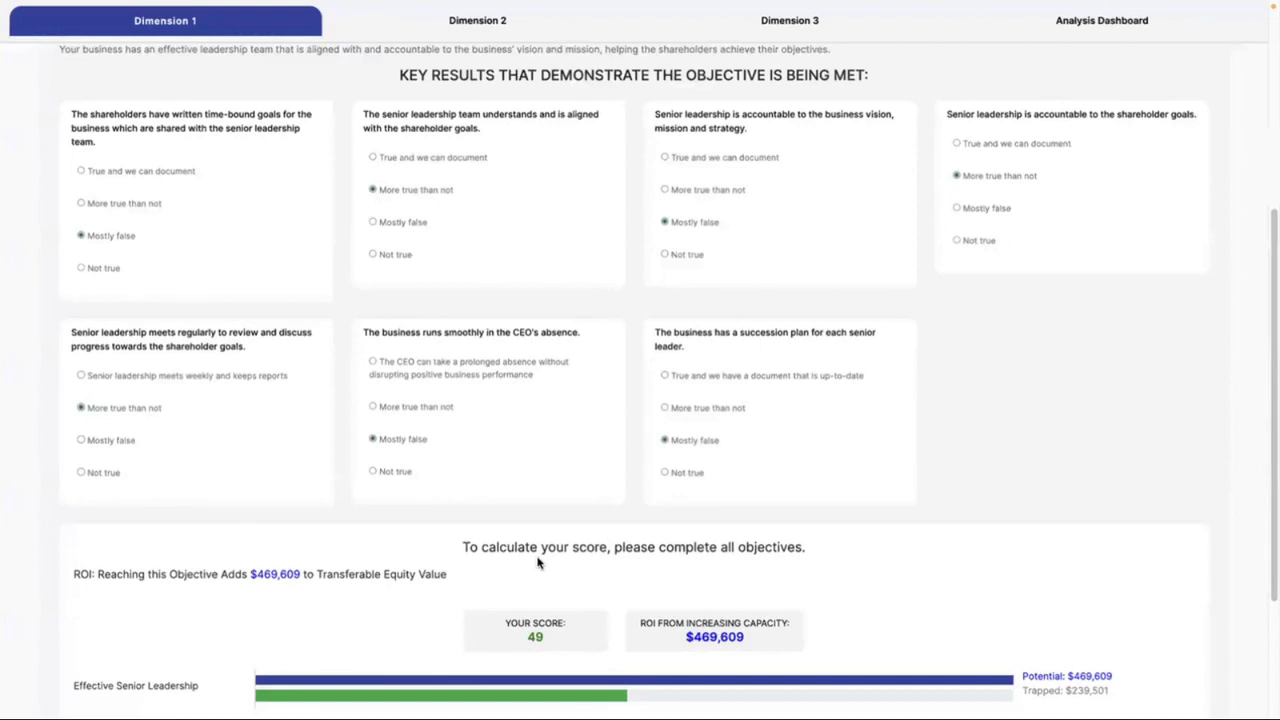
Set the shareholder-goals and leadership-alignment answers back to True and we can document.
scroll(537, 563, "up", 1)
scroll(537, 563, "up", 1)
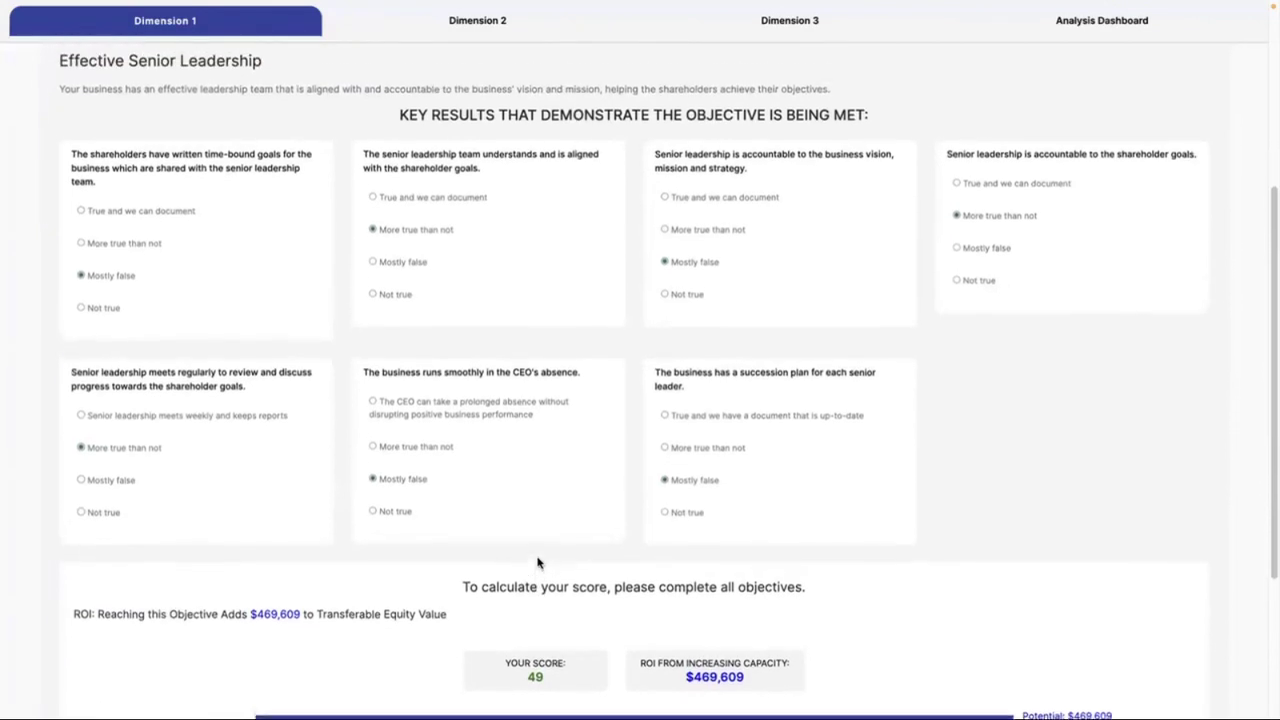
left_click(157, 212)
left_click(391, 207)
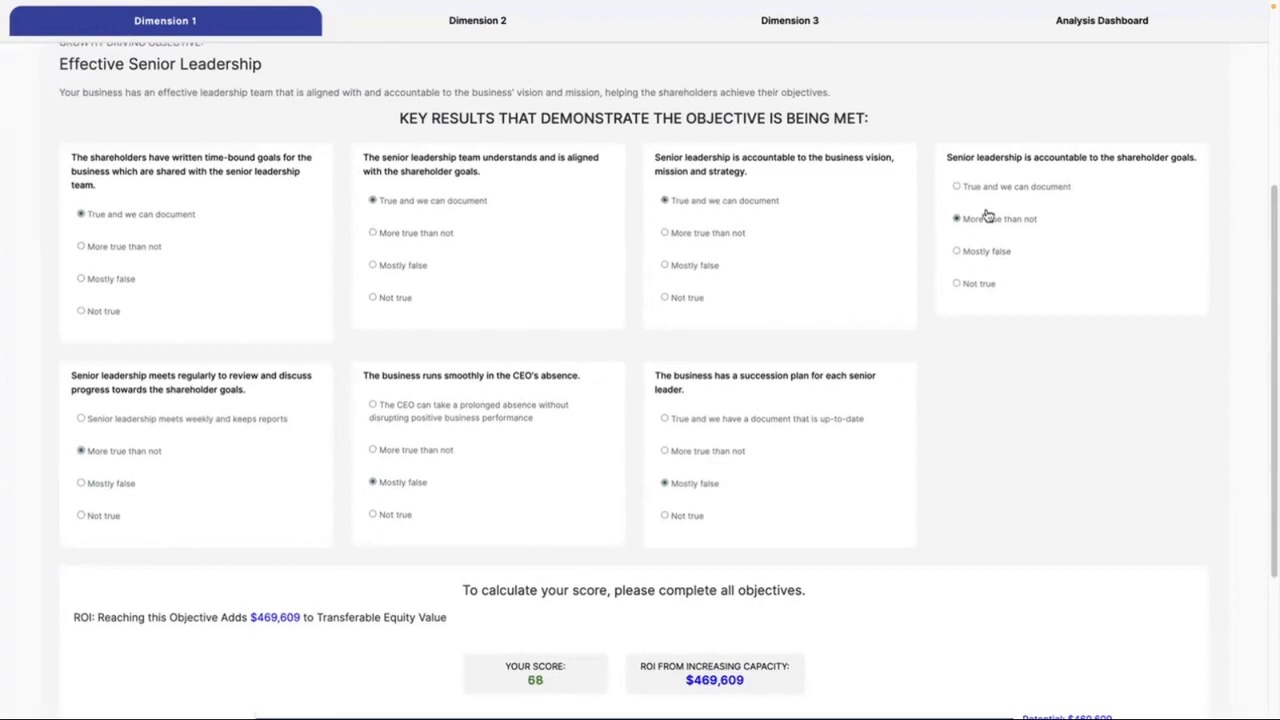
Raise CEO-absence and succession answers to More true than not, document shareholder goals, select weekly reviews.
left_click(437, 452)
left_click(703, 452)
left_click(957, 186)
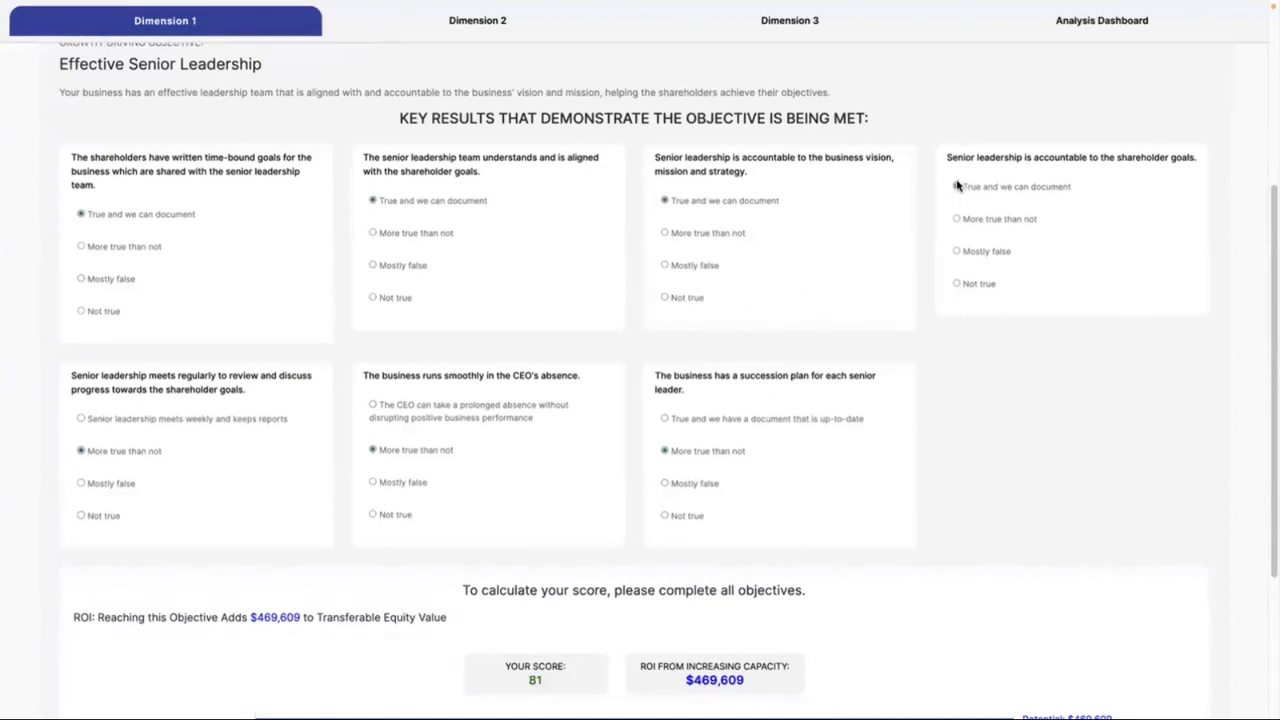
left_click(166, 422)
scroll(551, 460, "up", 2)
scroll(540, 462, "down", 3)
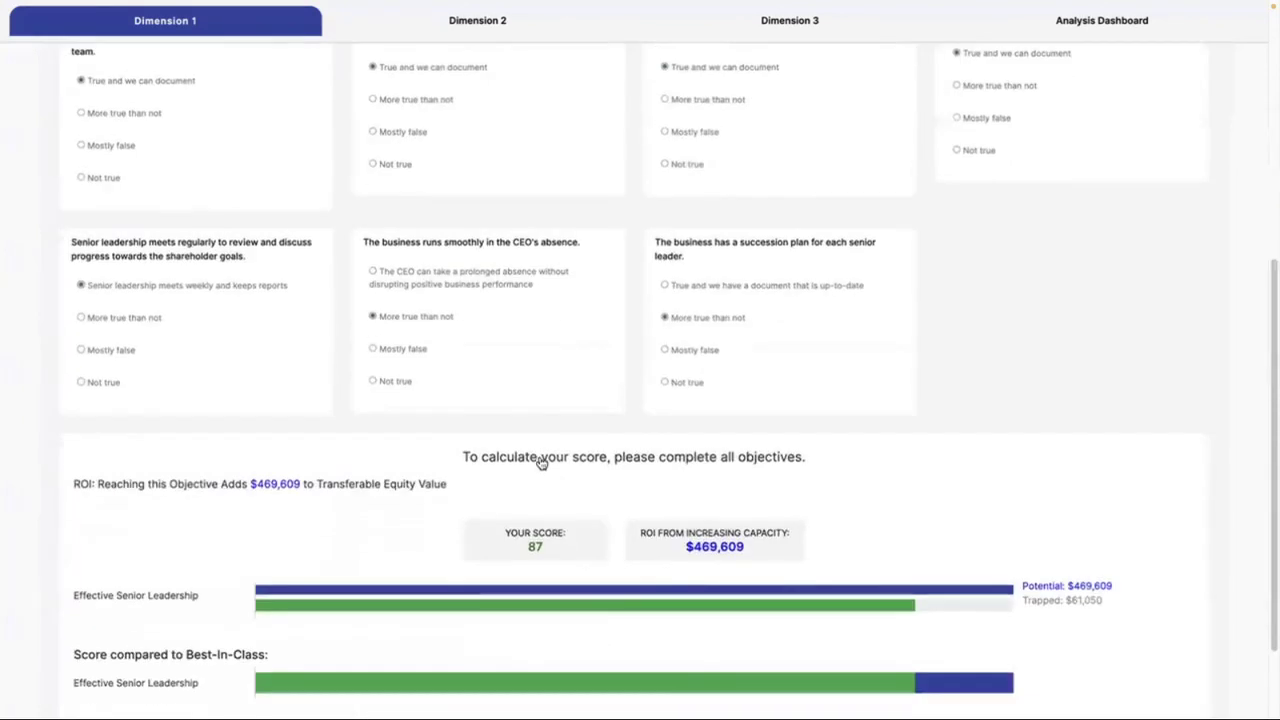
scroll(540, 462, "down", 2)
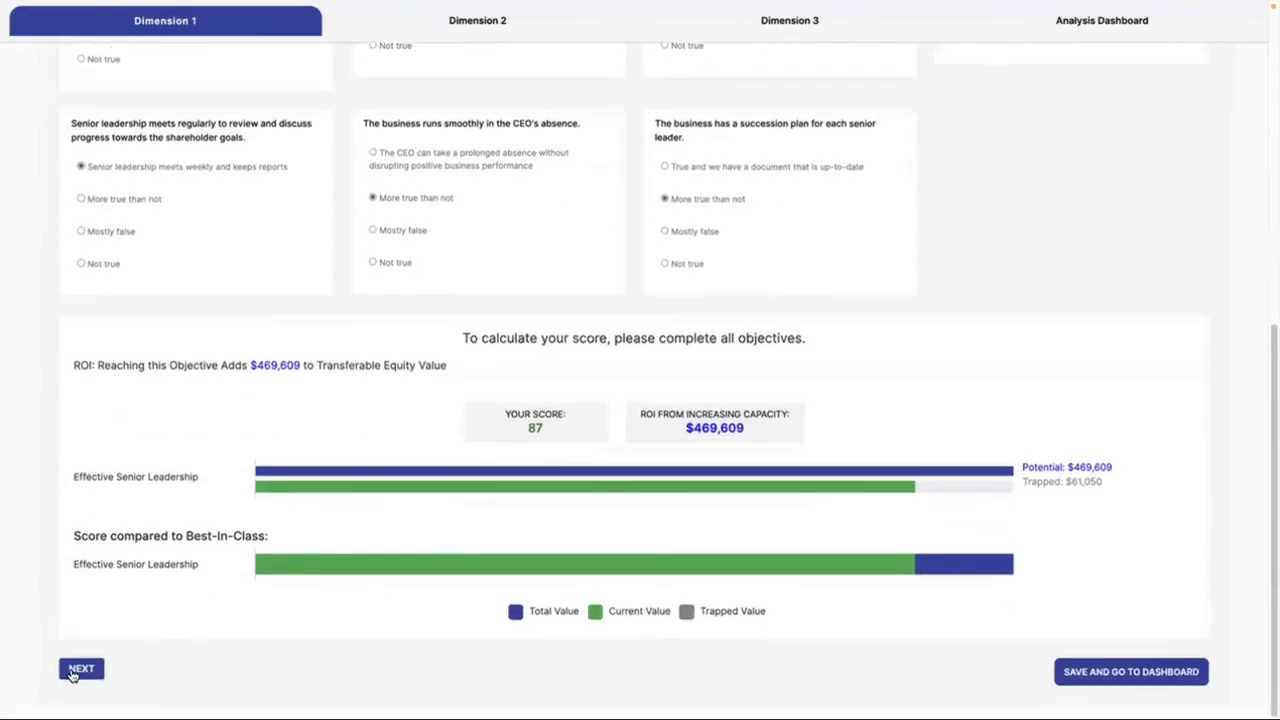
left_click(79, 669)
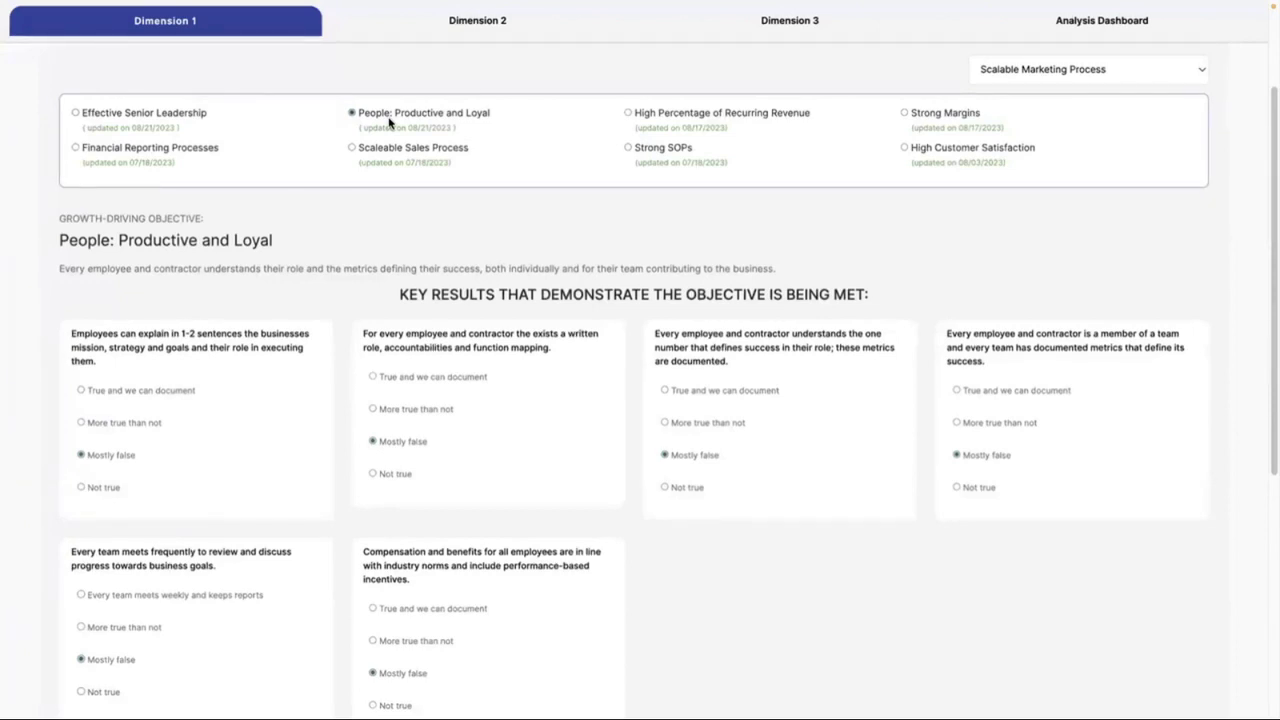
Scroll to the People: Productive and Loyal score of 32 with $402,606 ROI.
scroll(600, 340, "down", 3)
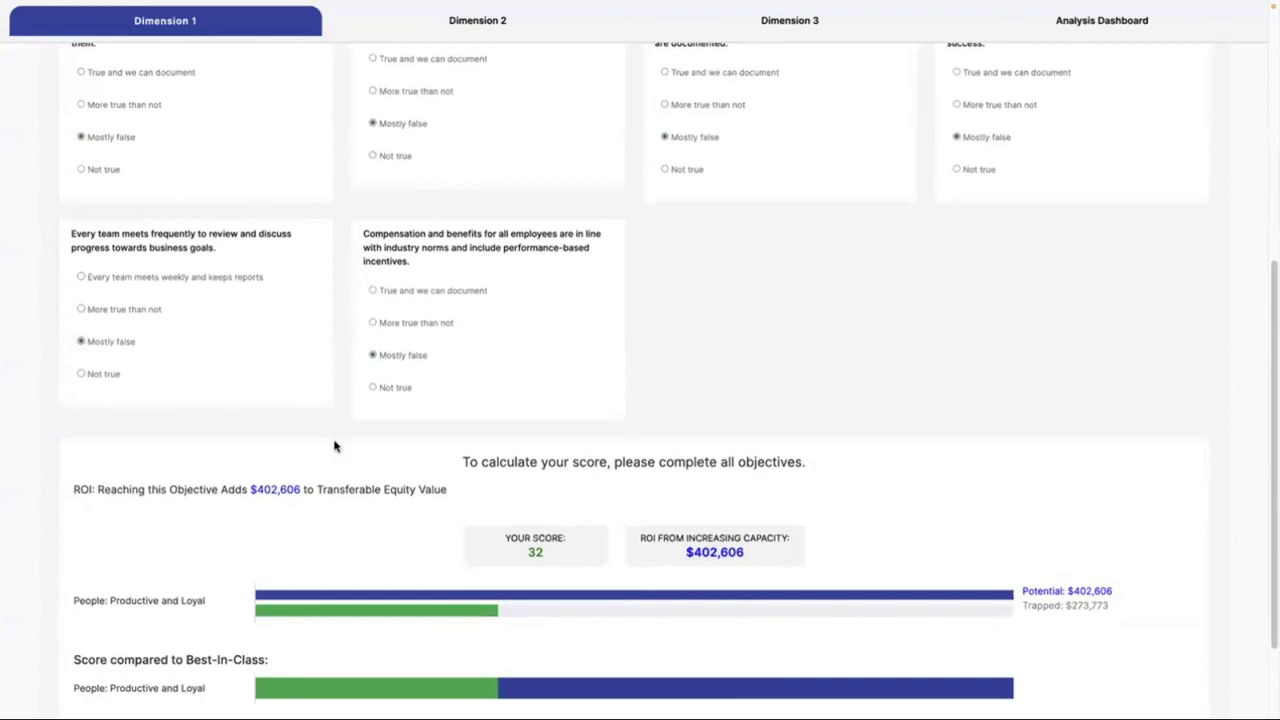
scroll(335, 447, "down", 1)
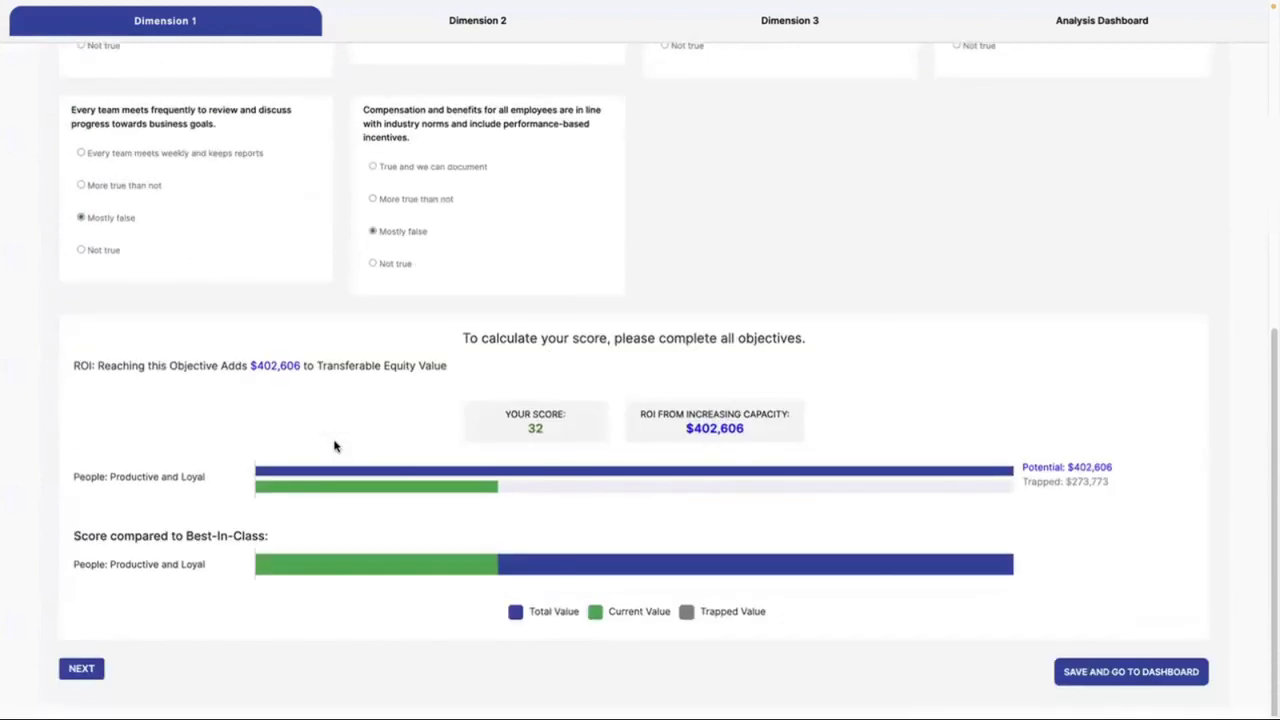
View High Percentage of Recurring Revenue (score 68, $268,306 ROI), then reselect Effective Senior Leadership.
left_click(82, 670)
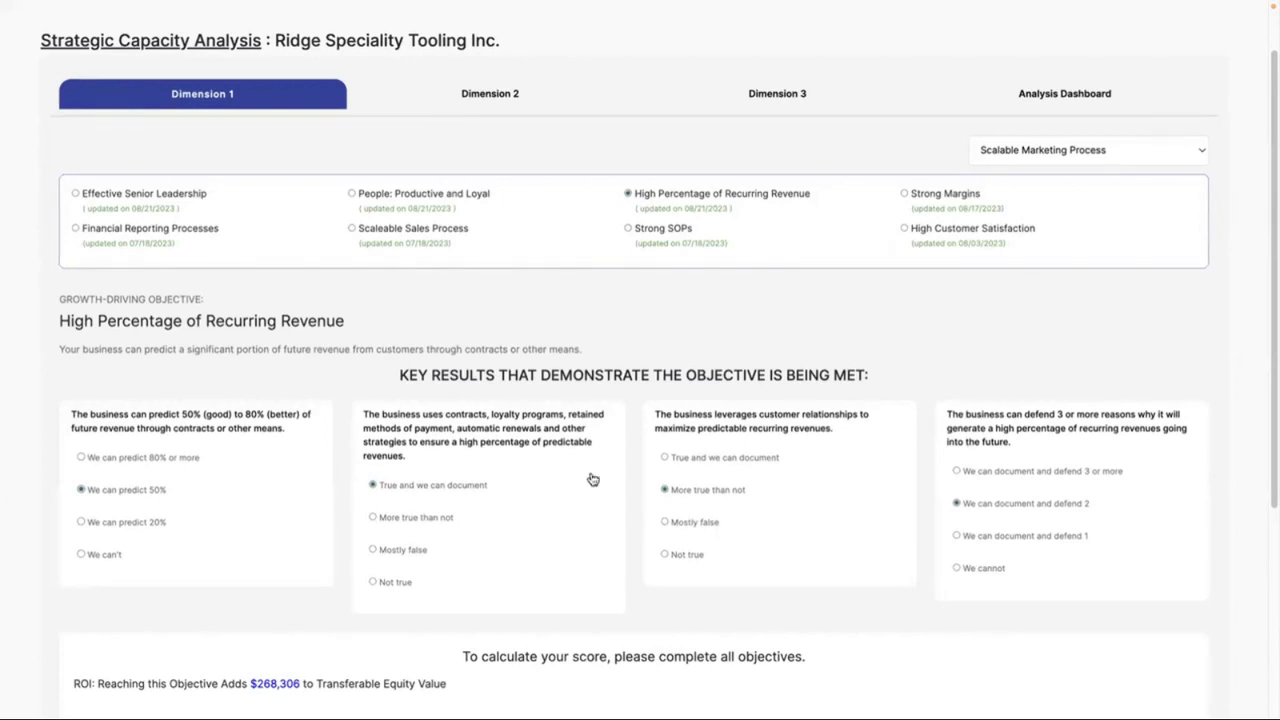
scroll(375, 425, "down", 2)
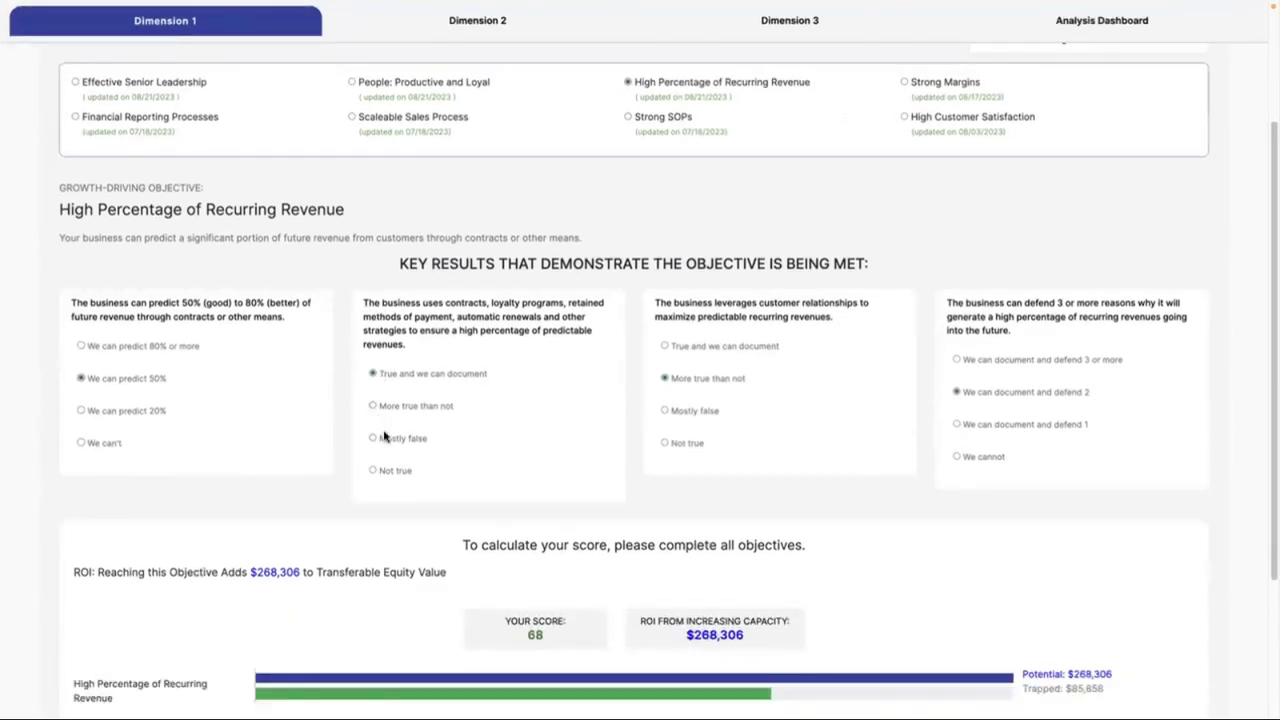
scroll(383, 437, "up", 2)
left_click(180, 174)
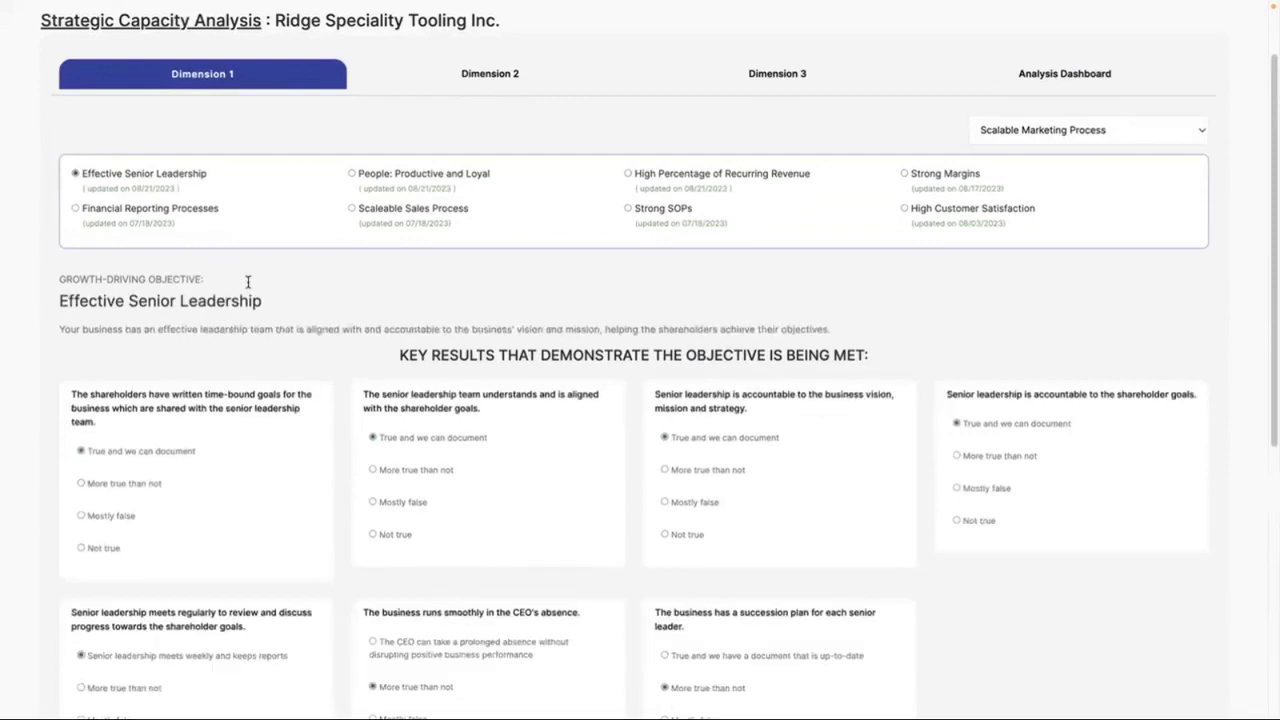
Scroll through the Effective Senior Leadership key results with weekly reviews and More true than not answers.
scroll(520, 500, "down", 2)
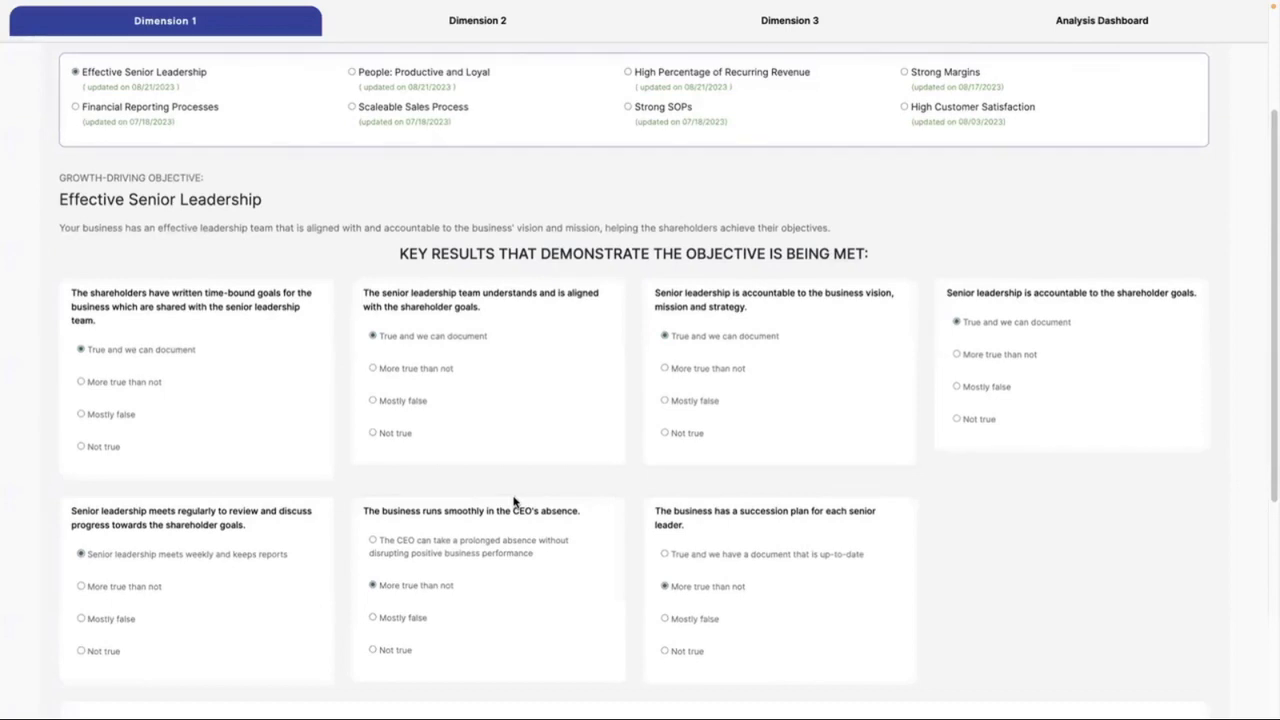
scroll(514, 502, "up", 2)
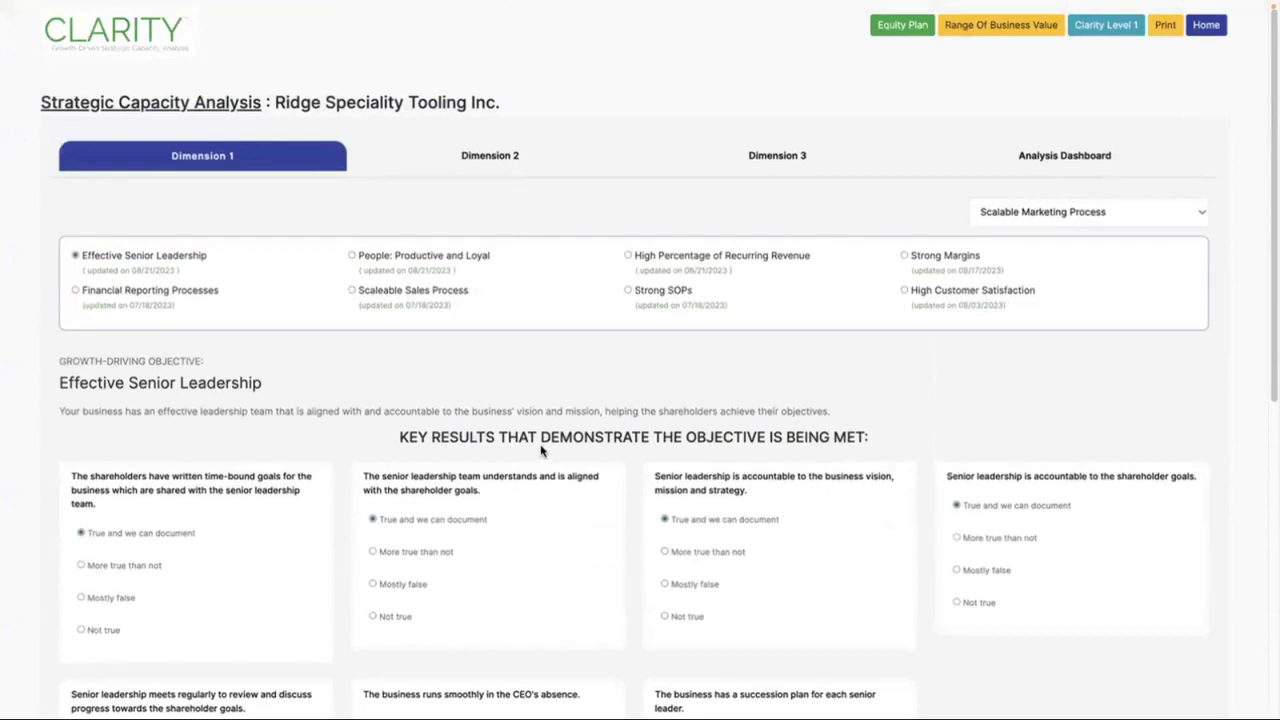